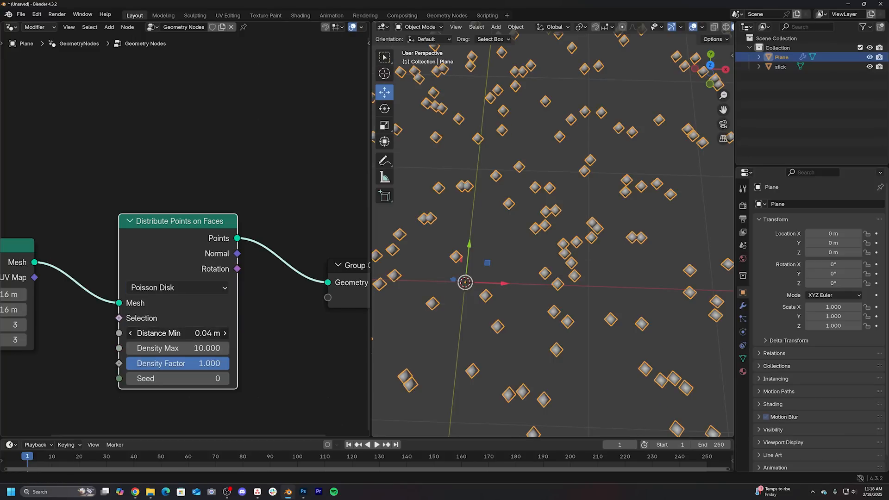
Instance the stick object on the distributed points by linking the Object Info geometry to Instance on Points.
{"action": "scroll", "coordinate": [576, 304], "scroll_direction": "down", "scroll_amount": 10}
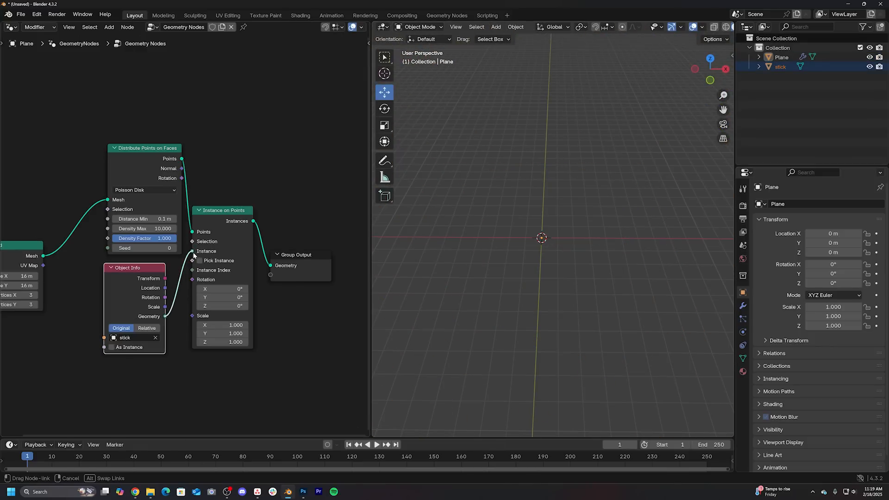
{"action": "left_click_drag", "start_coordinate": [193, 255], "coordinate": [192, 257]}
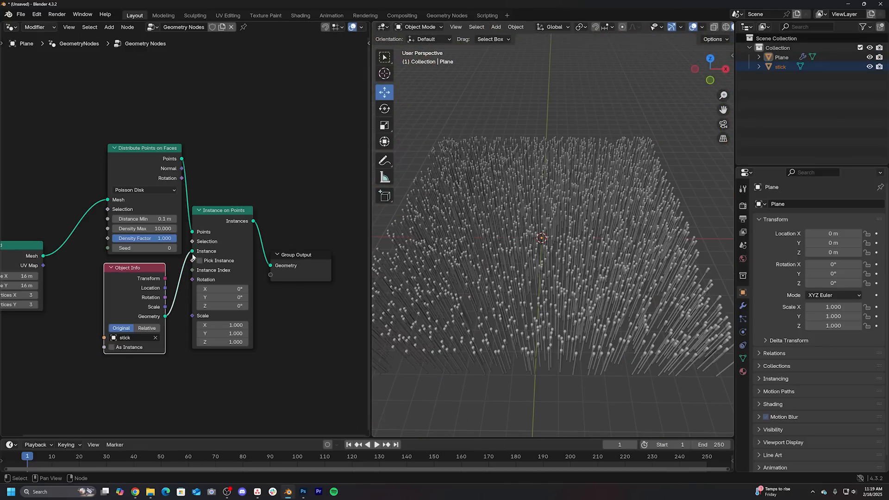
{"action": "middle_click_drag", "start_coordinate": [536, 274], "coordinate": [523, 232]}
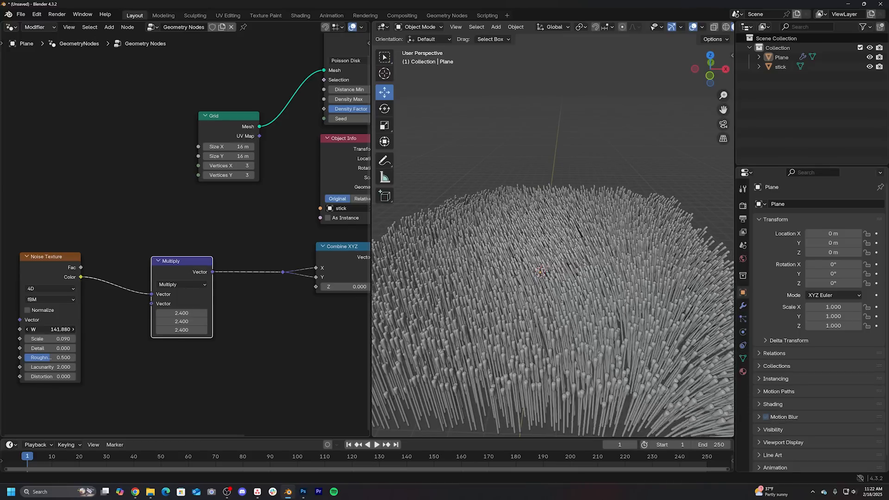
Shift the noise pattern bending the sticks by raising the 4D Noise Texture's W value to about 183.18.
{"action": "left_click_drag", "start_coordinate": [51, 329], "coordinate": [88, 329]}
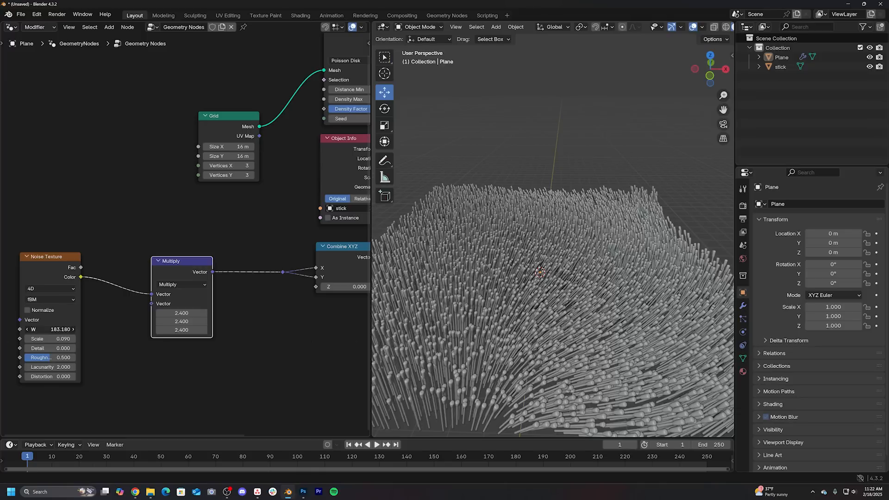
{"action": "type", "text": "1"}
{"action": "key", "text": "Return"}
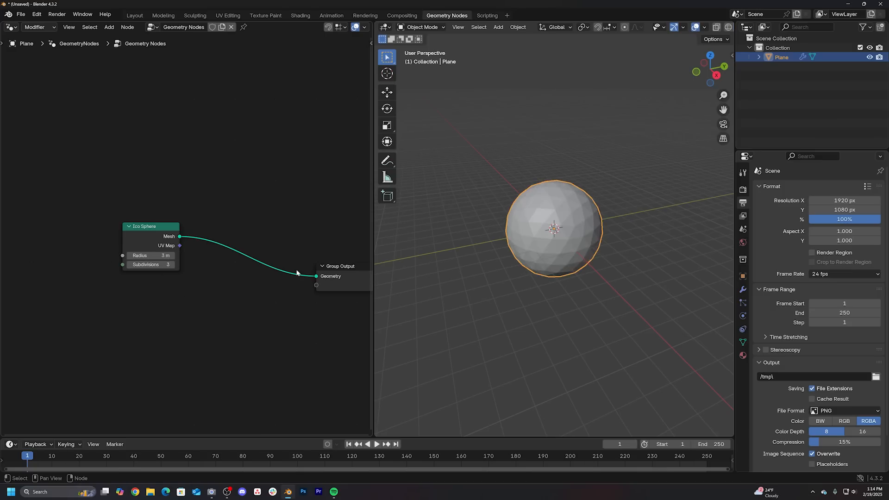
Insert a Mesh to Volume node between the Ico Sphere and the Group Output.
{"action": "scroll", "coordinate": [621, 204], "scroll_direction": "up", "scroll_amount": 3}
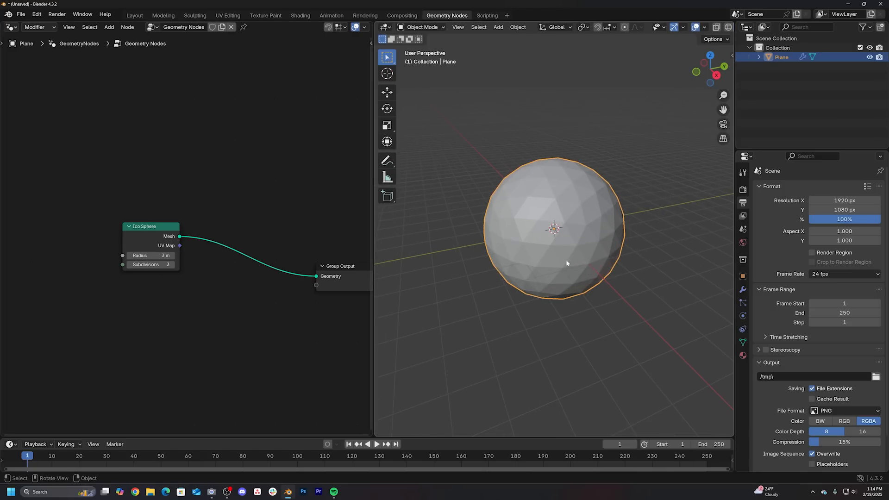
{"action": "left_click_drag", "start_coordinate": [141, 225], "coordinate": [90, 262]}
{"action": "key", "text": "shift+a"}
{"action": "type", "text": "mesh to v"}
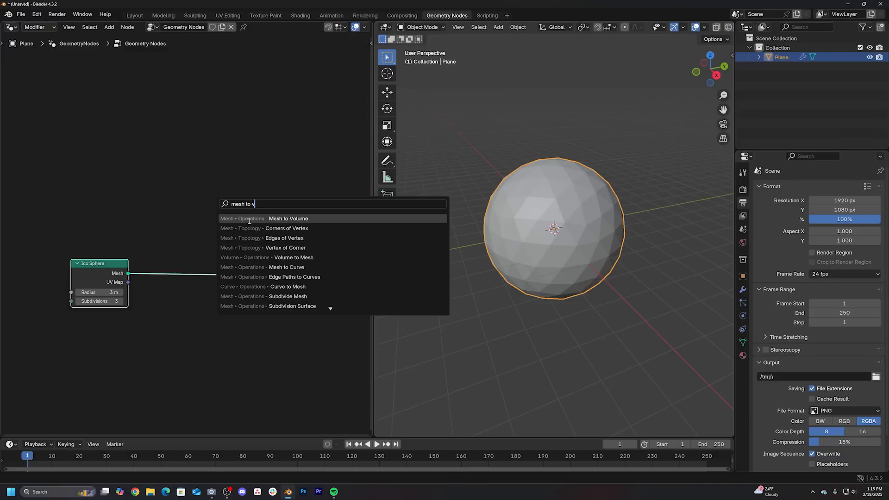
{"action": "left_click", "coordinate": [249, 220]}
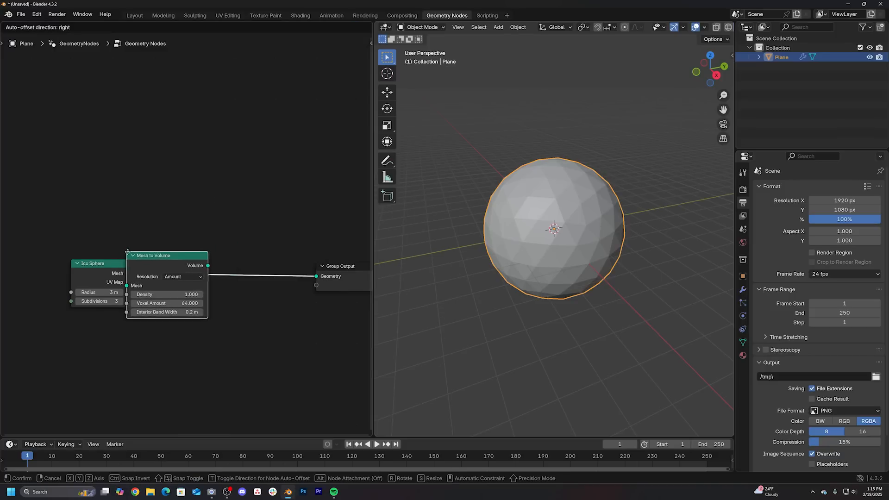
{"action": "left_click", "coordinate": [138, 254]}
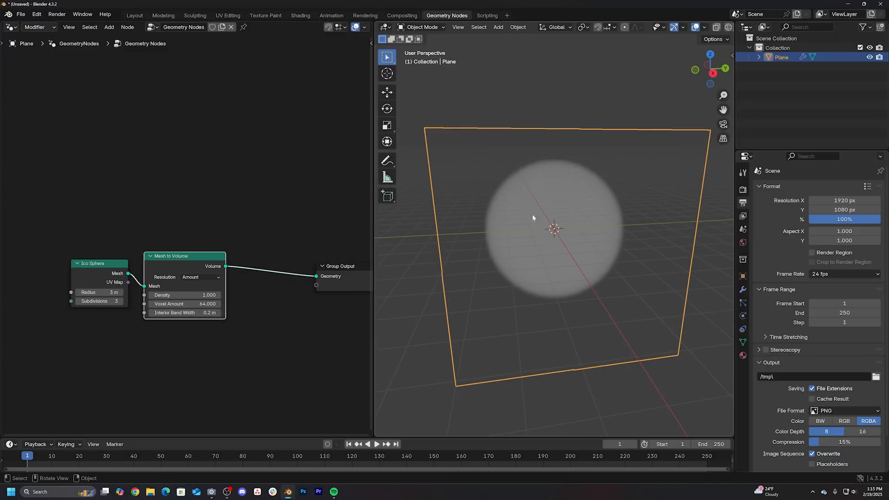
Insert a Distribute Points in Volume node between Mesh to Volume and the Group Output.
{"action": "middle_click_drag", "start_coordinate": [264, 215], "coordinate": [187, 210]}
{"action": "key", "text": "shift+a"}
{"action": "left_click", "coordinate": [177, 174]}
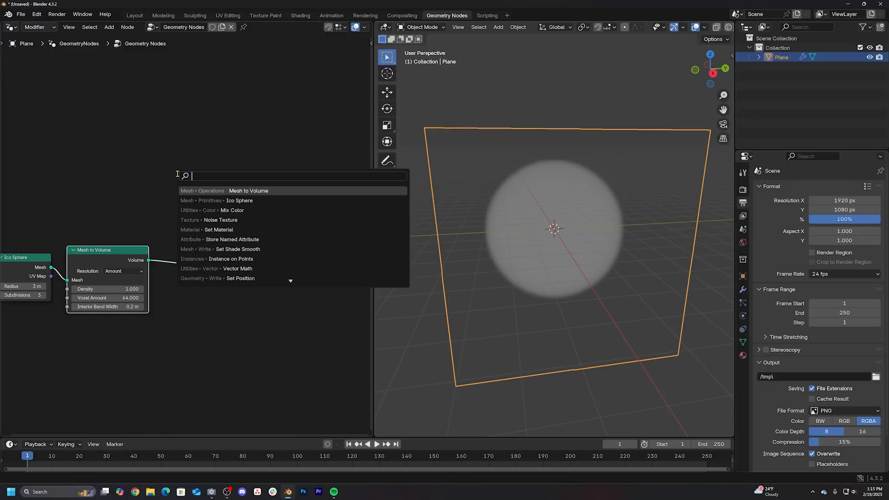
{"action": "type", "text": "distrib"}
{"action": "key", "text": "Return"}
{"action": "left_click", "coordinate": [163, 240]}
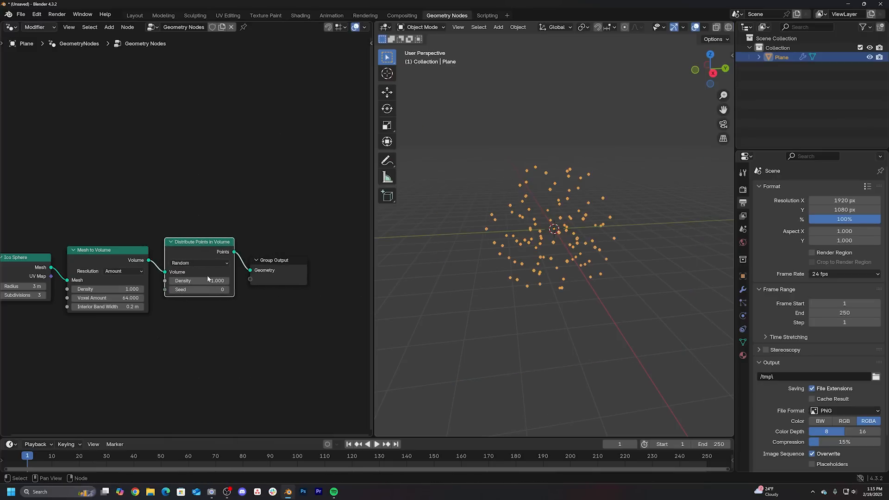
Raise the point density of Distribute Points in Volume to about 41.8.
{"action": "left_click_drag", "start_coordinate": [199, 281], "coordinate": [250, 281]}
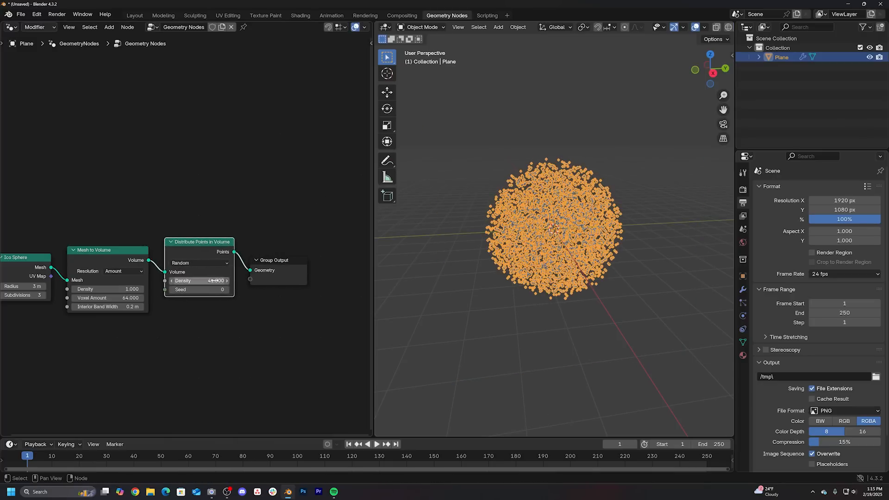
{"action": "left_click", "coordinate": [667, 252]}
{"action": "middle_click_drag", "start_coordinate": [668, 252], "coordinate": [642, 240]}
{"action": "left_click", "coordinate": [586, 238]}
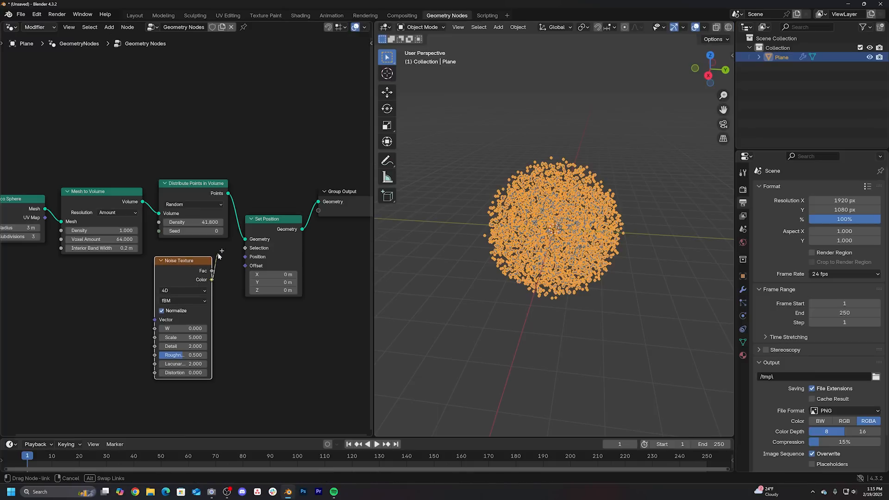
Drive the Set Position offset with the Noise Texture's color, setting the noise scale to 0.2 and raising its W value.
{"action": "left_click_drag", "start_coordinate": [241, 270], "coordinate": [242, 269]}
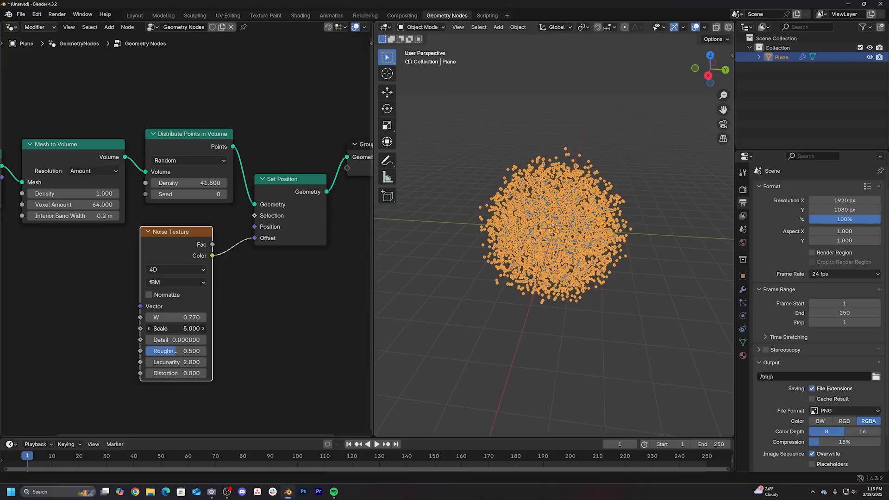
{"action": "left_click", "coordinate": [180, 332]}
{"action": "type", "text": ".2"}
{"action": "key", "text": "Return"}
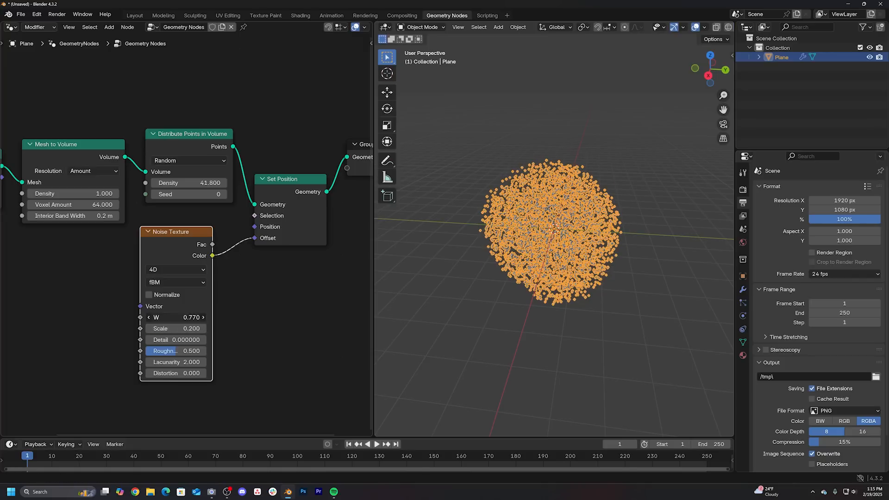
{"action": "left_click_drag", "start_coordinate": [176, 317], "coordinate": [428, 317]}
{"action": "scroll", "coordinate": [566, 263], "scroll_direction": "up", "scroll_amount": 4}
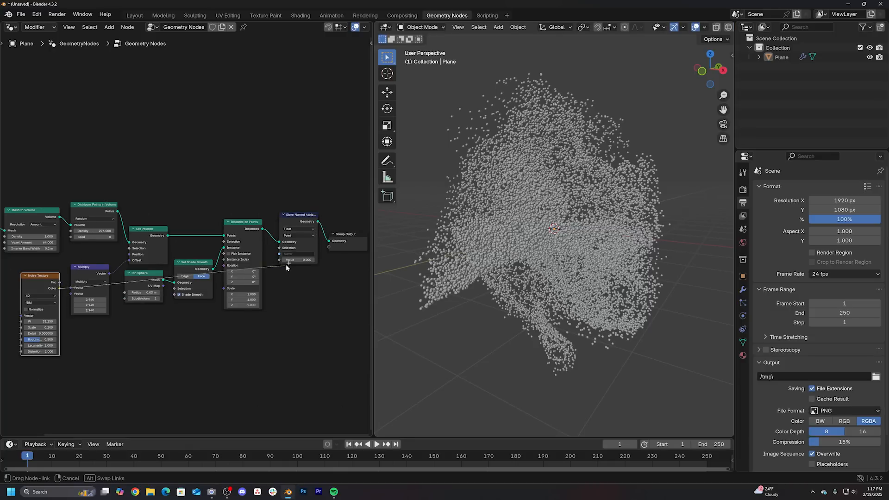
Link the Noise Texture's color to the Store Named Attribute value and open the attribute name for editing.
{"action": "left_click_drag", "start_coordinate": [283, 260], "coordinate": [283, 260]}
{"action": "scroll", "coordinate": [319, 214], "scroll_direction": "up", "scroll_amount": 2}
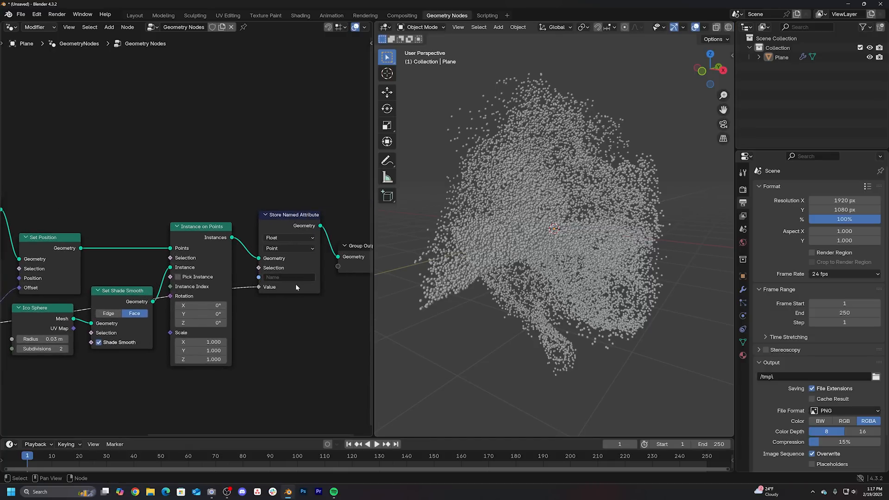
{"action": "left_click", "coordinate": [297, 278]}
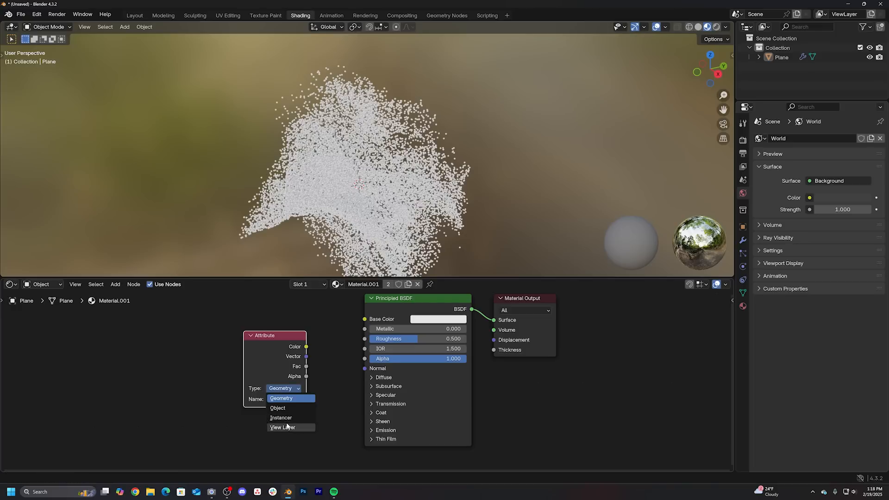
Color the instanced spheres by feeding the Fac of the Instancer attribute "bill" into the Principled BSDF's base color.
{"action": "left_click_drag", "start_coordinate": [283, 343], "coordinate": [260, 340]}
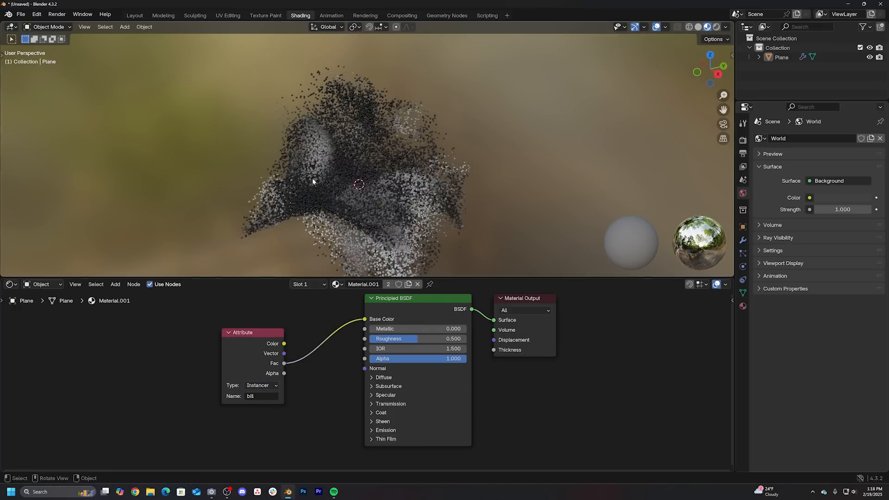
{"action": "mouse_move", "coordinate": [312, 178]}
{"action": "middle_mouse_down"}
{"action": "mouse_move", "coordinate": [443, 171]}
{"action": "mouse_move", "coordinate": [388, 185]}
{"action": "mouse_move", "coordinate": [379, 218]}
{"action": "mouse_move", "coordinate": [383, 198]}
{"action": "middle_mouse_up"}
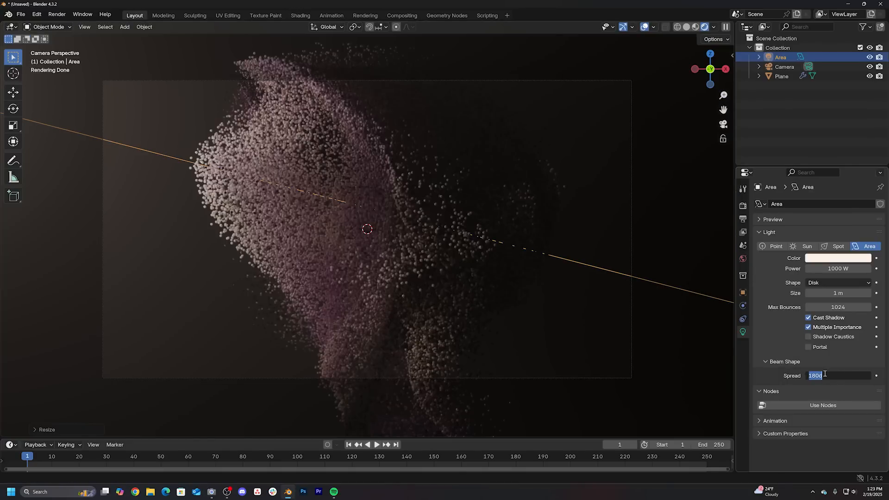
Set the area light's beam spread to 90° and narrow it further.
{"action": "key", "text": "Return"}
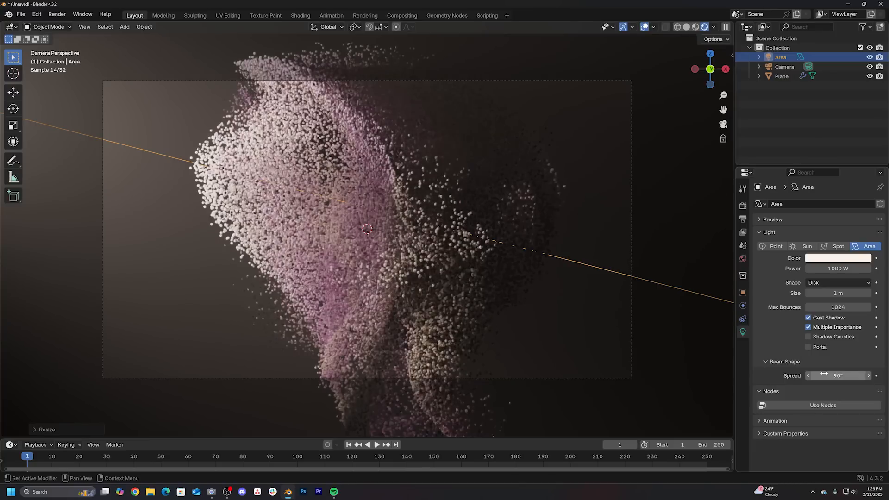
{"action": "left_click_drag", "start_coordinate": [837, 376], "coordinate": [808, 376]}
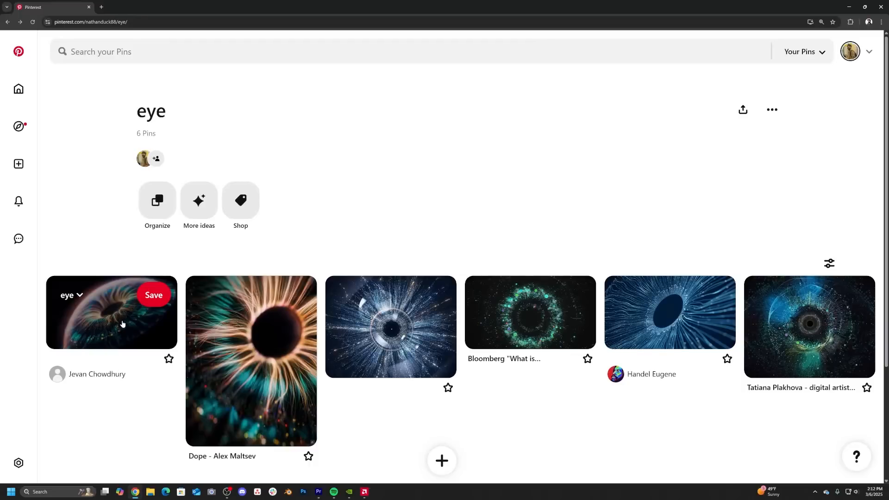
Switch to Pinterest and browse the iris pins on the eye board and their related images for reference.
{"action": "left_click", "coordinate": [92, 305]}
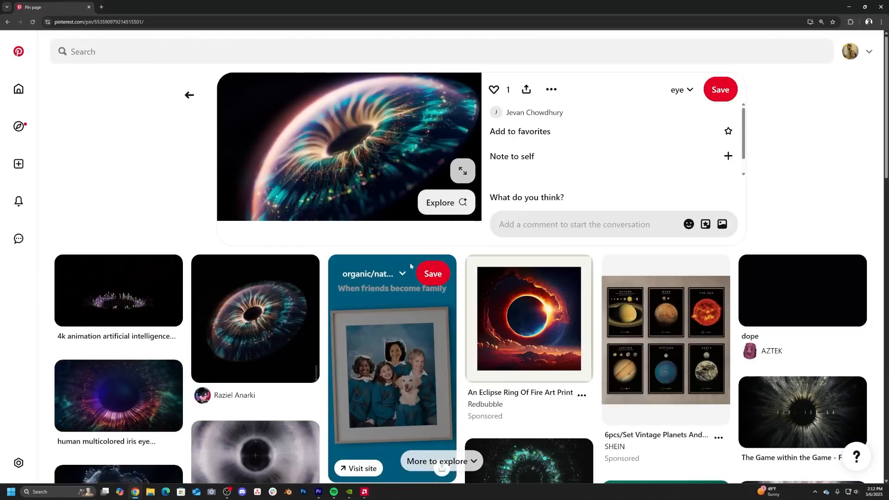
{"action": "scroll", "coordinate": [410, 262], "scroll_direction": "down", "scroll_amount": 3}
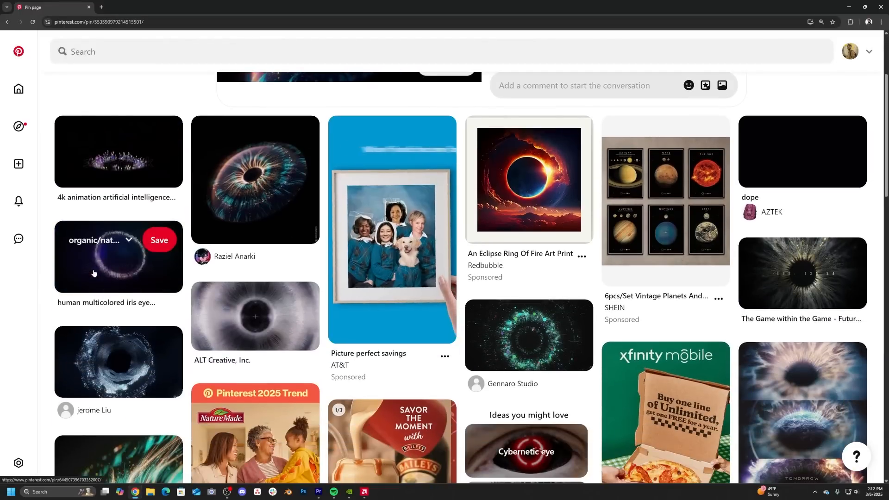
{"action": "left_click", "coordinate": [93, 273]}
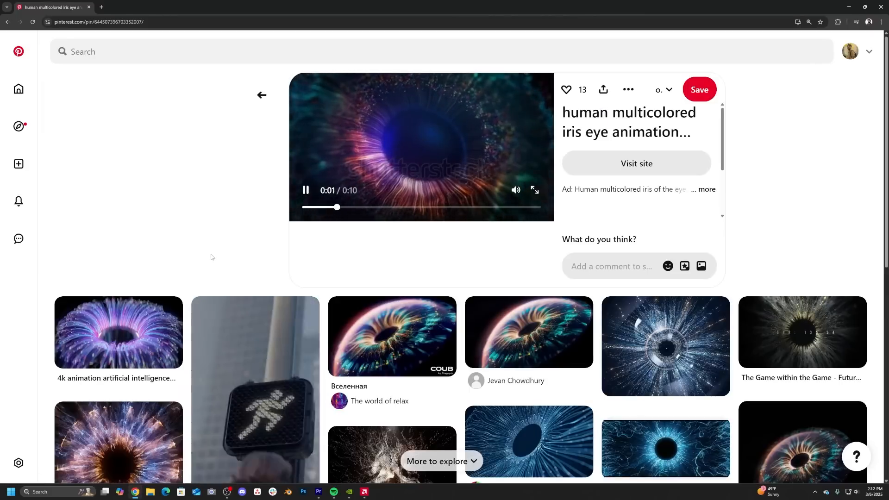
{"action": "scroll", "coordinate": [212, 257], "scroll_direction": "down", "scroll_amount": 2}
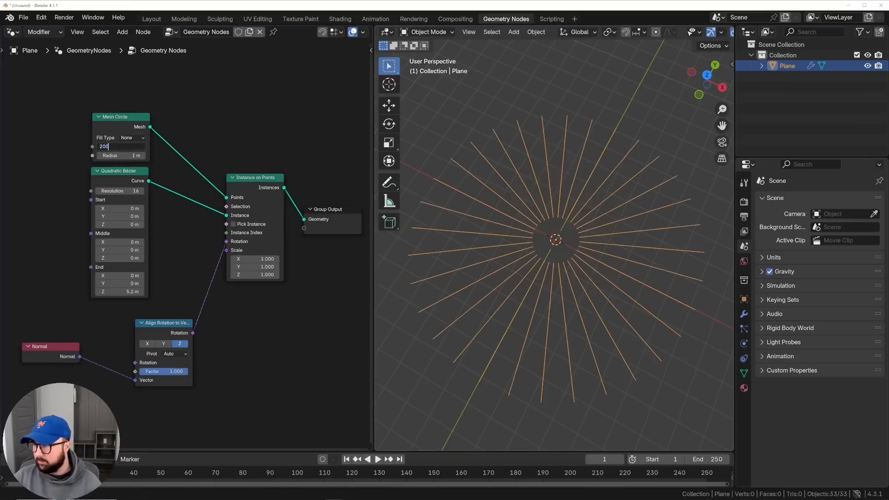
In Blender, set the Mesh Circle's vertices to 200 and raise them to 300 for denser radial lines.
{"action": "type", "text": "200"}
{"action": "key", "text": "Return"}
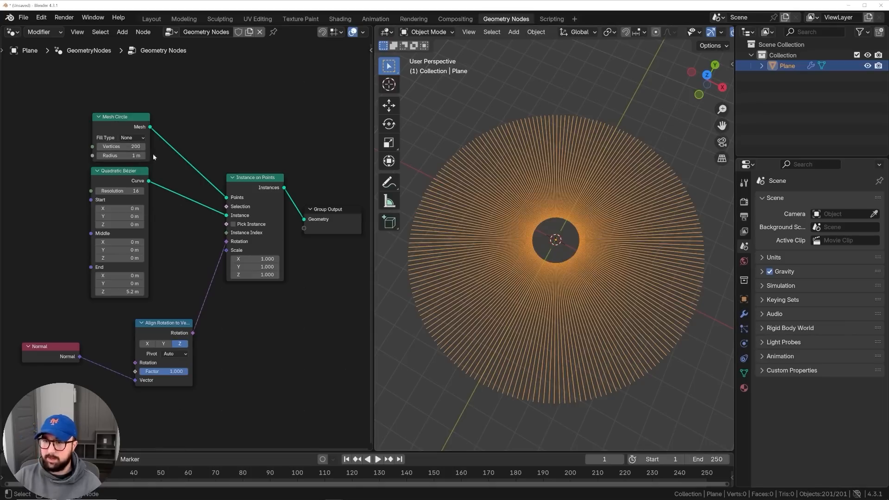
{"action": "type", "text": "300"}
{"action": "key", "text": "Return"}
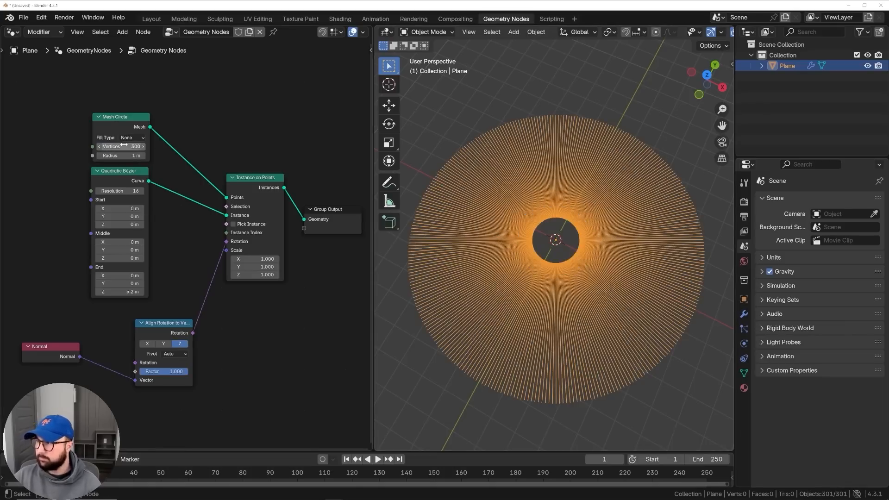
{"action": "mouse_move", "coordinate": [688, 279]}
{"action": "middle_mouse_down"}
{"action": "mouse_move", "coordinate": [641, 234]}
{"action": "mouse_move", "coordinate": [637, 218]}
{"action": "middle_mouse_up"}
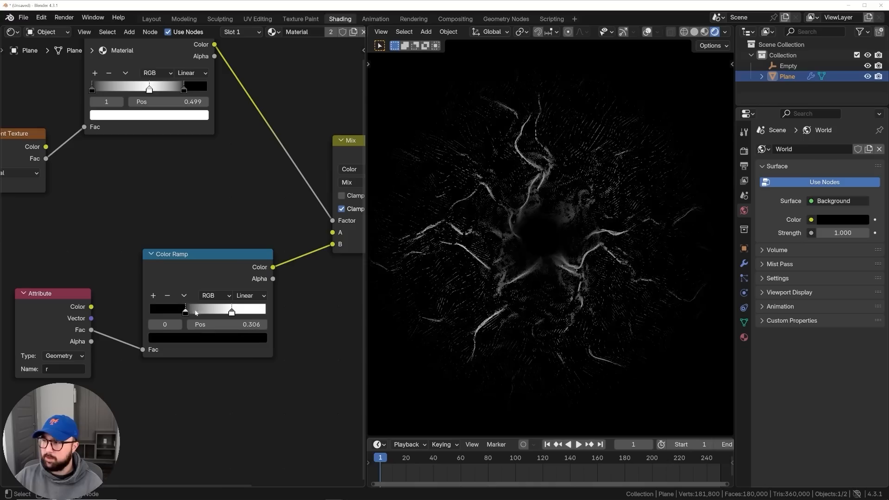
Move the black stop of the attribute's Color Ramp to about 0.538 and adjust the Emission strength.
{"action": "left_click_drag", "start_coordinate": [206, 312], "coordinate": [218, 311]}
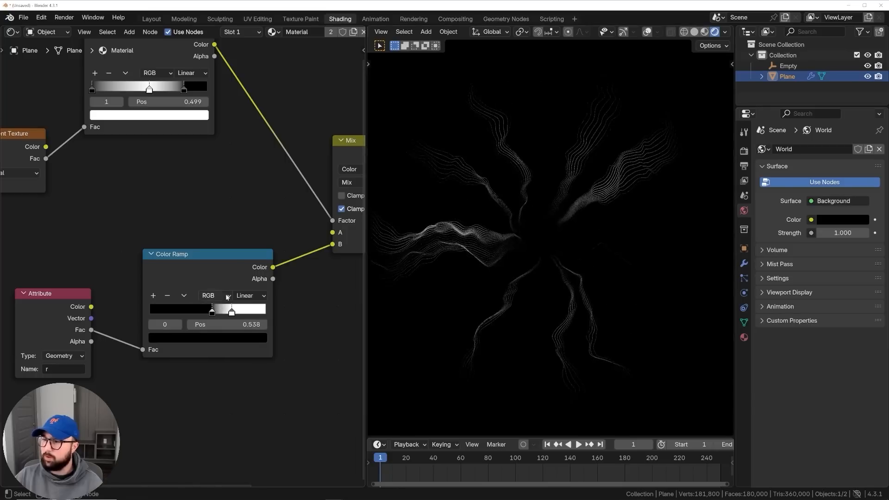
{"action": "middle_click_drag", "start_coordinate": [185, 257], "coordinate": [173, 208]}
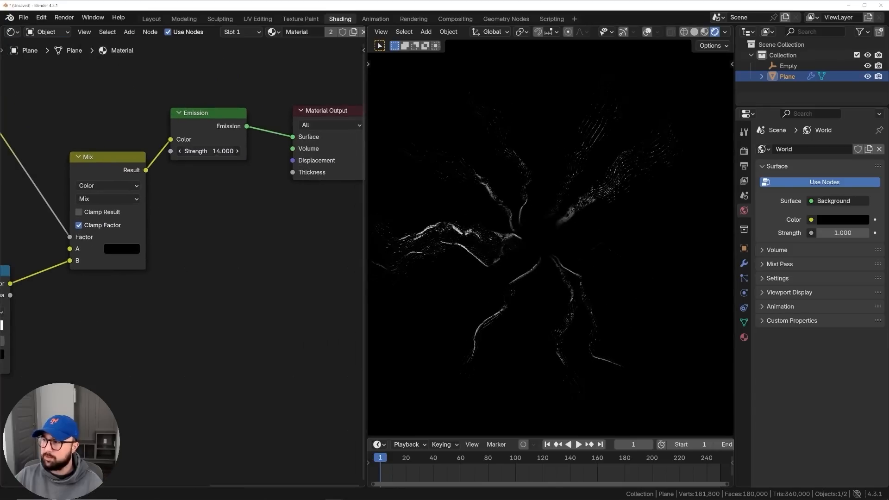
{"action": "left_click_drag", "start_coordinate": [208, 151], "coordinate": [208, 151]}
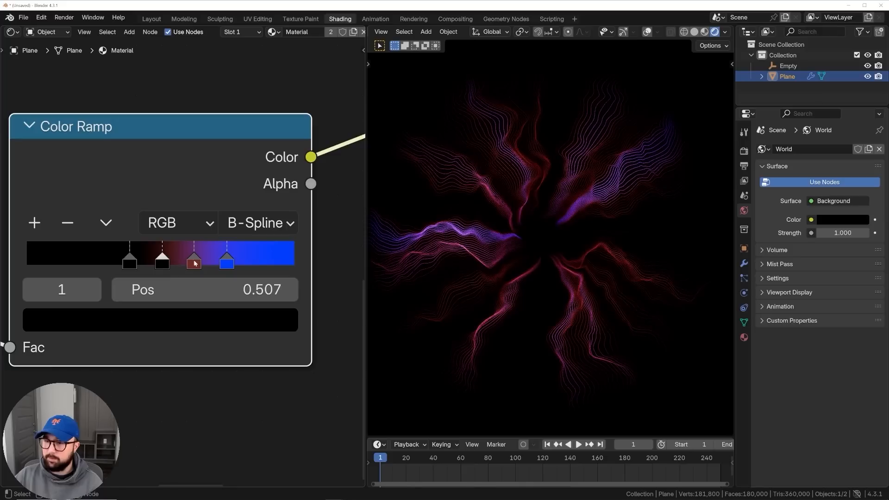
Tighten the Color Ramp by bringing the red and blue stops closer together and moving black stop 1 to about 0.559.
{"action": "left_click", "coordinate": [185, 261]}
{"action": "left_click", "coordinate": [224, 261]}
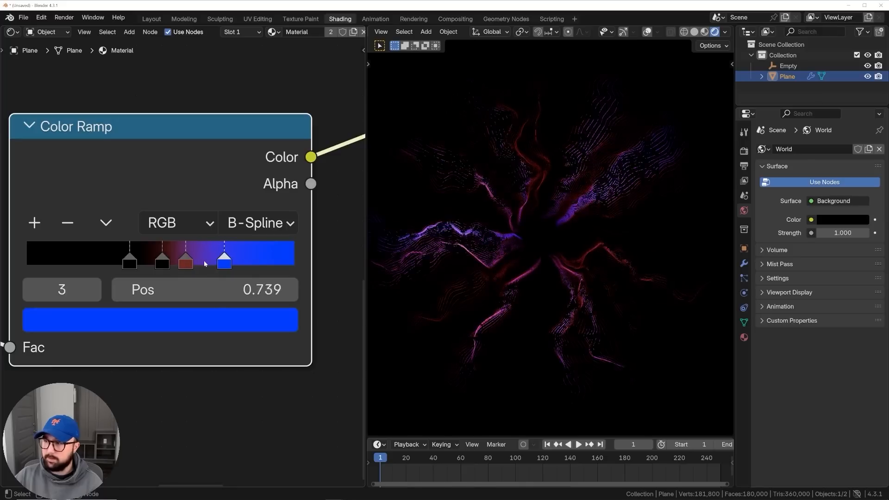
{"action": "left_click_drag", "start_coordinate": [202, 263], "coordinate": [195, 263]}
{"action": "scroll", "coordinate": [204, 289], "scroll_direction": "down", "scroll_amount": 1}
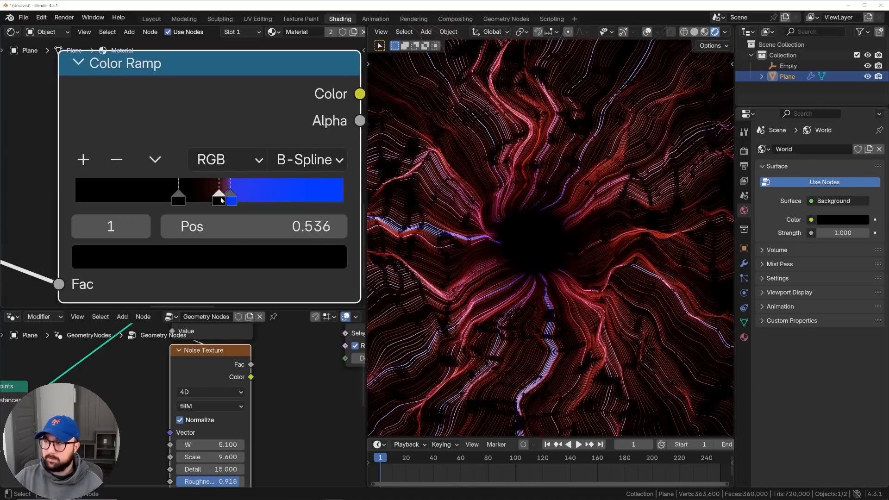
{"action": "left_click_drag", "start_coordinate": [220, 200], "coordinate": [226, 200]}
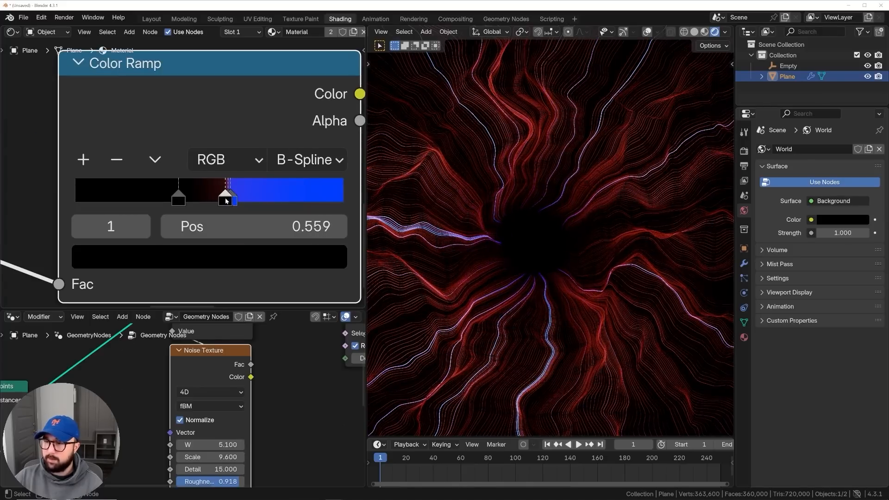
Brighten the Color Ramp's dark red stop by raising its color value.
{"action": "left_click", "coordinate": [210, 257]}
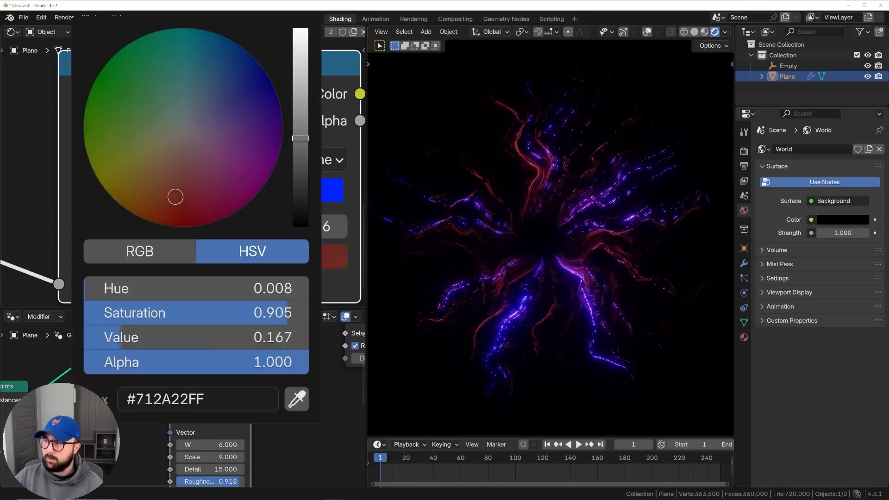
{"action": "left_click_drag", "start_coordinate": [301, 131], "coordinate": [301, 119]}
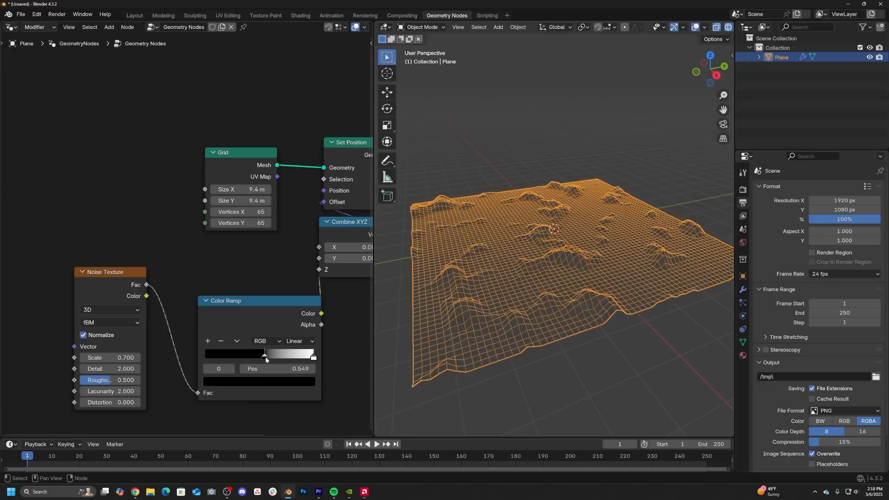
Raise the Spiral curve's Rotations to about 133.3 for a dense set of rings.
{"action": "middle_click_drag", "start_coordinate": [493, 316], "coordinate": [566, 318]}
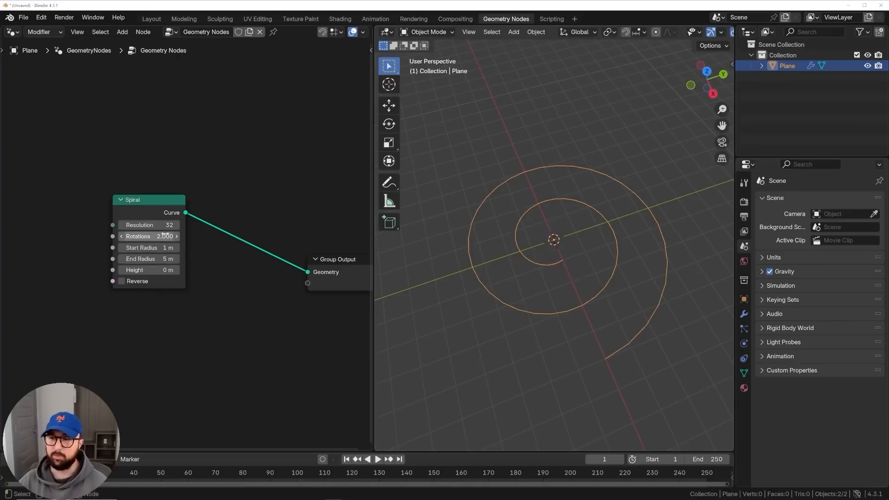
{"action": "left_click_drag", "start_coordinate": [165, 234], "coordinate": [287, 235]}
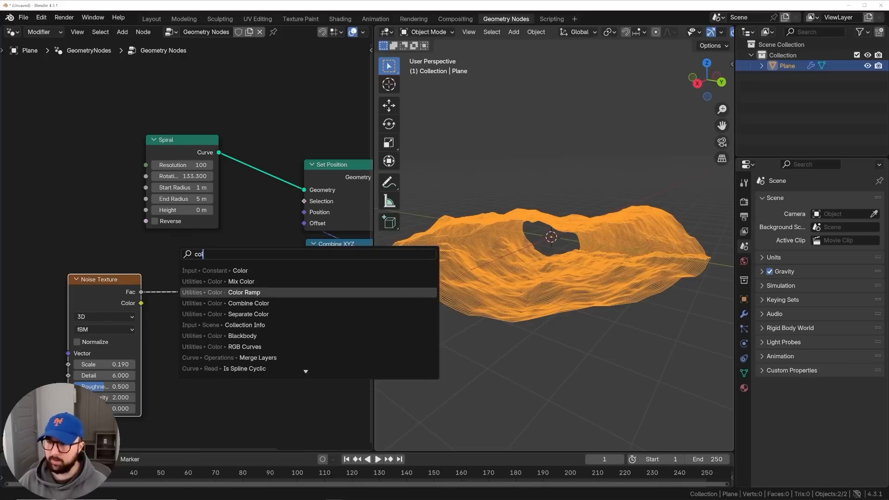
Insert a Color Ramp between the Noise Texture and Combine XYZ nodes and shift the Noise Texture away to make room.
{"action": "key", "text": "Return"}
{"action": "left_click", "coordinate": [176, 267]}
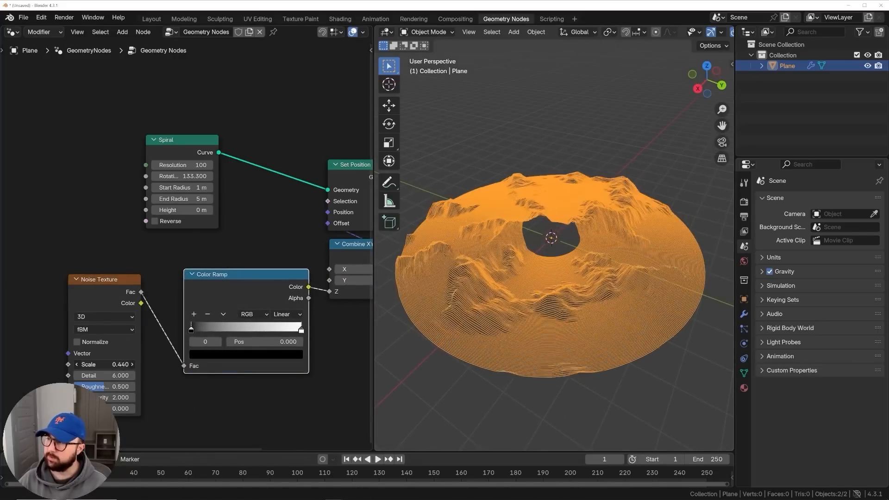
{"action": "middle_click_drag", "start_coordinate": [395, 323], "coordinate": [570, 319]}
{"action": "left_click", "coordinate": [507, 271]}
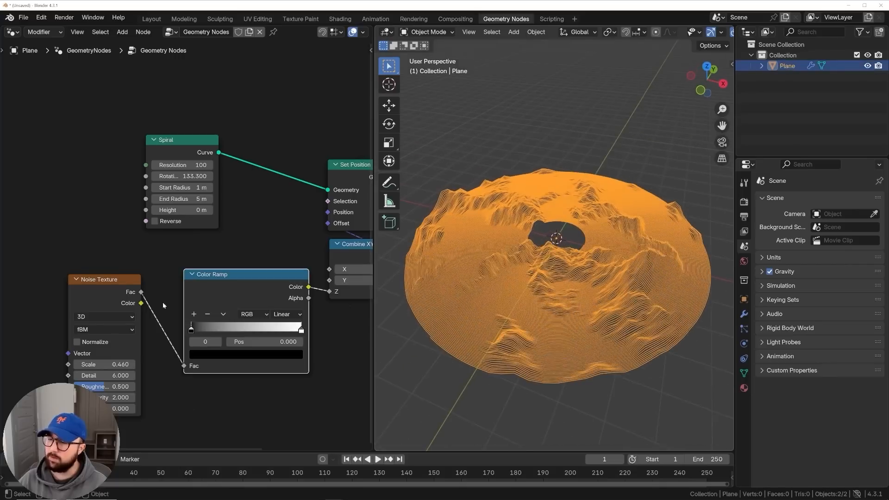
{"action": "scroll", "coordinate": [161, 303], "scroll_direction": "down", "scroll_amount": 4}
{"action": "left_click_drag", "start_coordinate": [119, 279], "coordinate": [72, 274]}
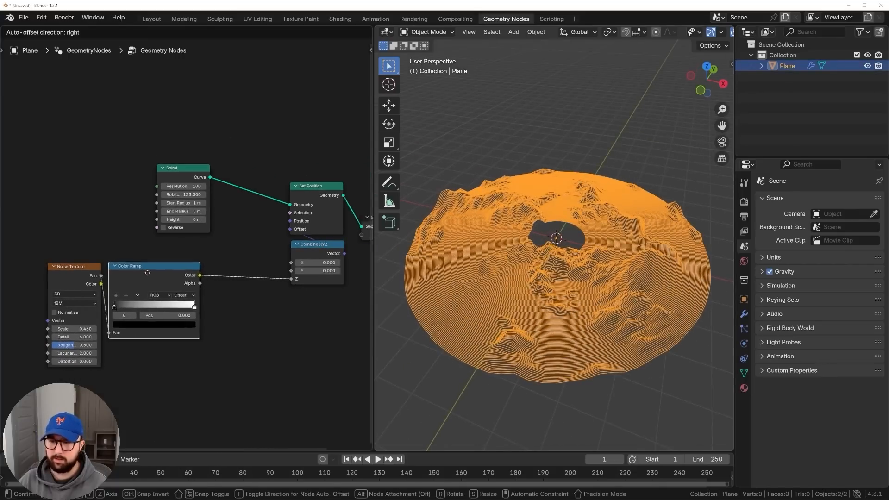
Increase the 4D Noise Texture's W value to vary the spiral terrain's shape.
{"action": "middle_click_drag", "start_coordinate": [523, 284], "coordinate": [532, 241]}
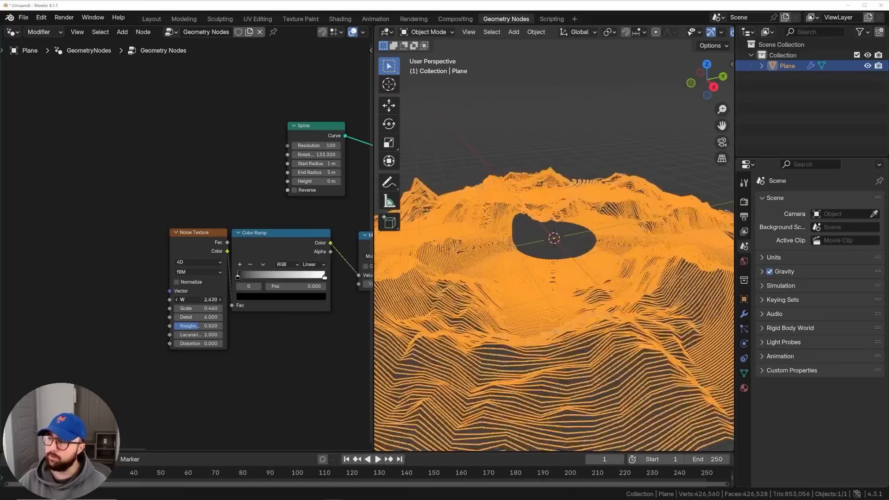
{"action": "left_click_drag", "start_coordinate": [198, 300], "coordinate": [226, 300]}
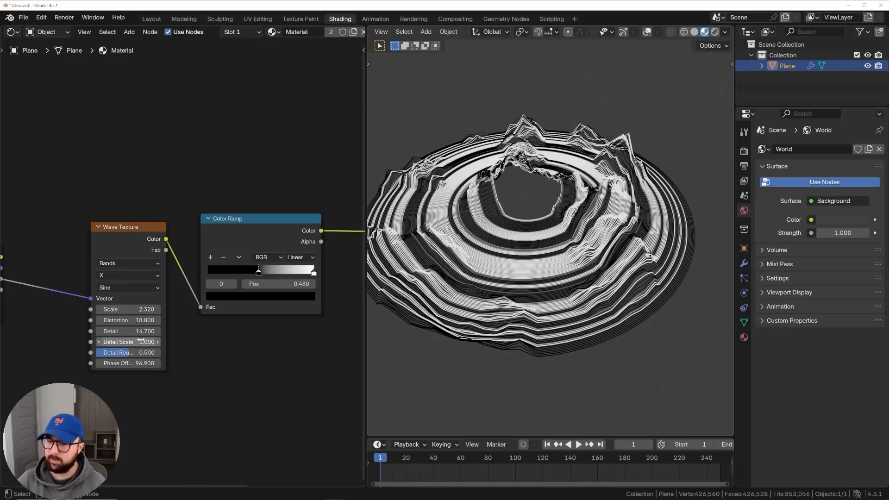
Set the Wave Texture's Phase Offset to about 112.2 to shift the banding on the rings.
{"action": "left_click_drag", "start_coordinate": [129, 362], "coordinate": [142, 363]}
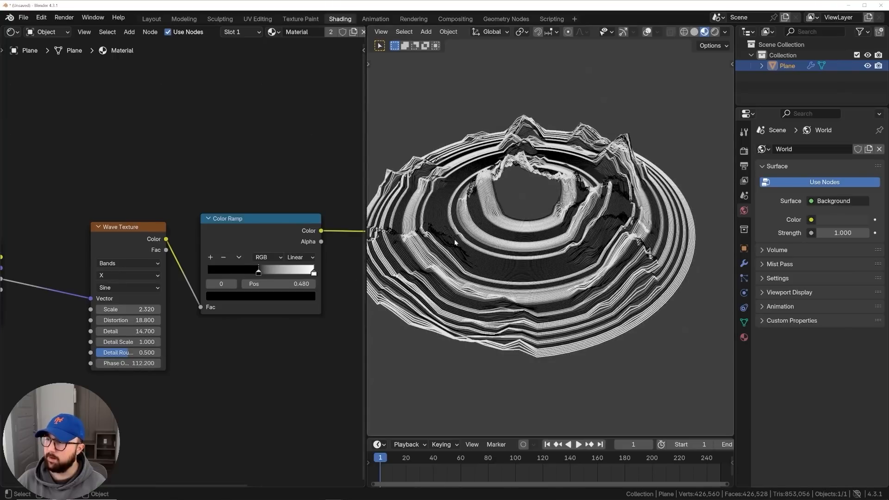
{"action": "middle_click_drag", "start_coordinate": [455, 243], "coordinate": [593, 251]}
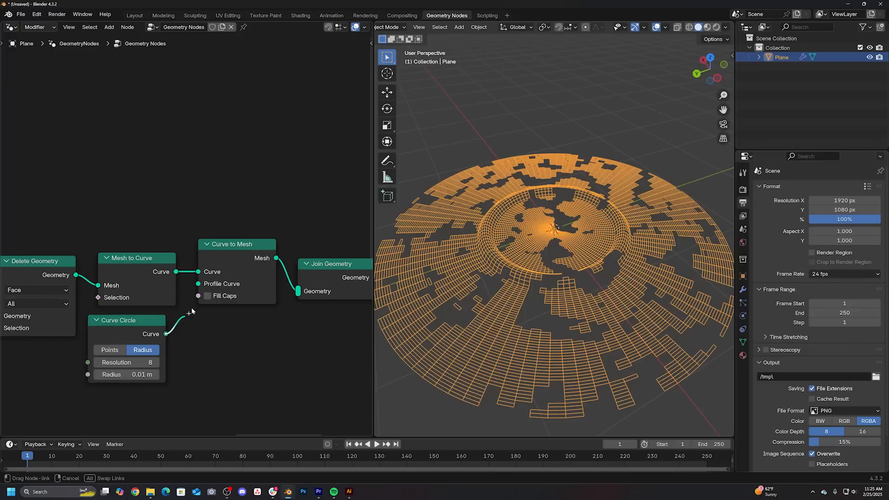
Connect the Curve Circle as the Profile Curve of Curve to Mesh and enter a new Radius for the circle.
{"action": "left_click_drag", "start_coordinate": [204, 287], "coordinate": [204, 287]}
{"action": "left_click", "coordinate": [576, 98]}
{"action": "scroll", "coordinate": [581, 272], "scroll_direction": "up", "scroll_amount": 6}
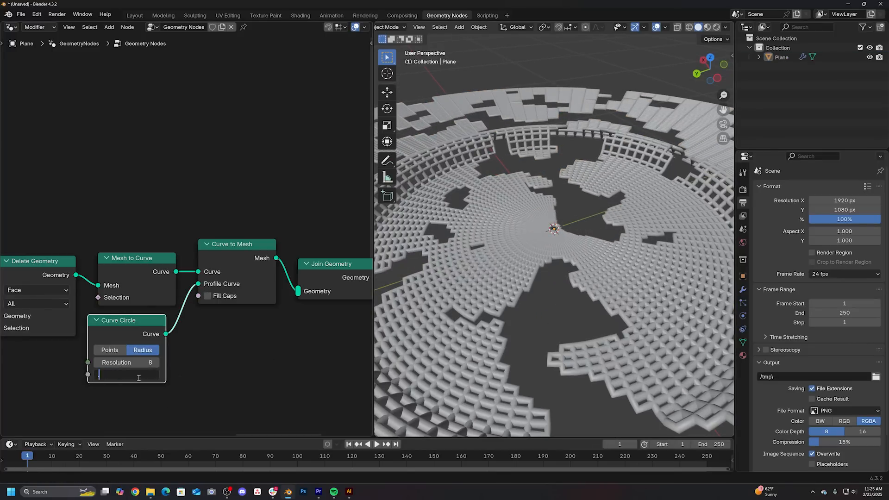
{"action": "key", "text": "Return"}
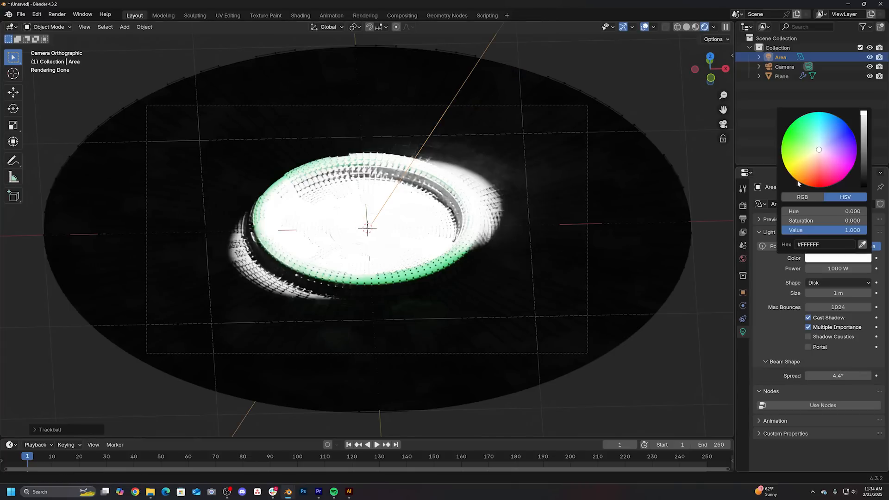
Adjust the area light's color hue and place a new point light above the disc, about 1.37 m from the centre.
{"action": "left_click_drag", "start_coordinate": [824, 211], "coordinate": [833, 211]}
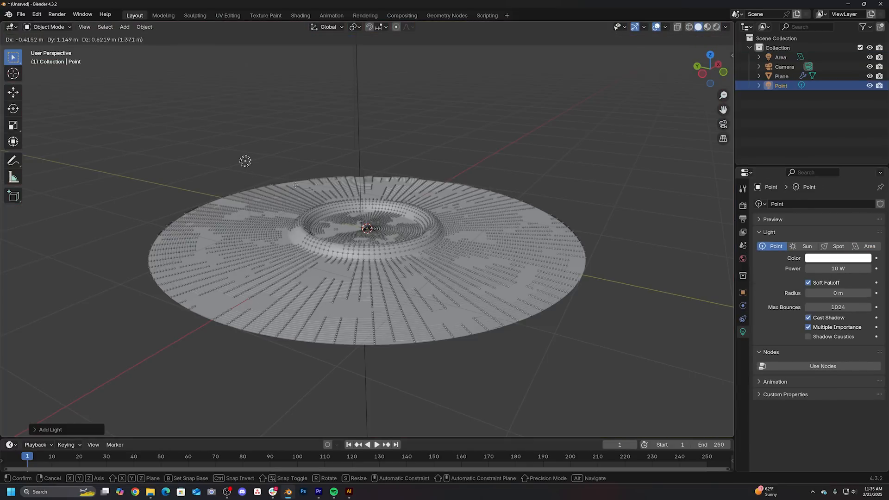
{"action": "left_click", "coordinate": [295, 185]}
{"action": "middle_click_drag", "start_coordinate": [296, 184], "coordinate": [303, 257]}
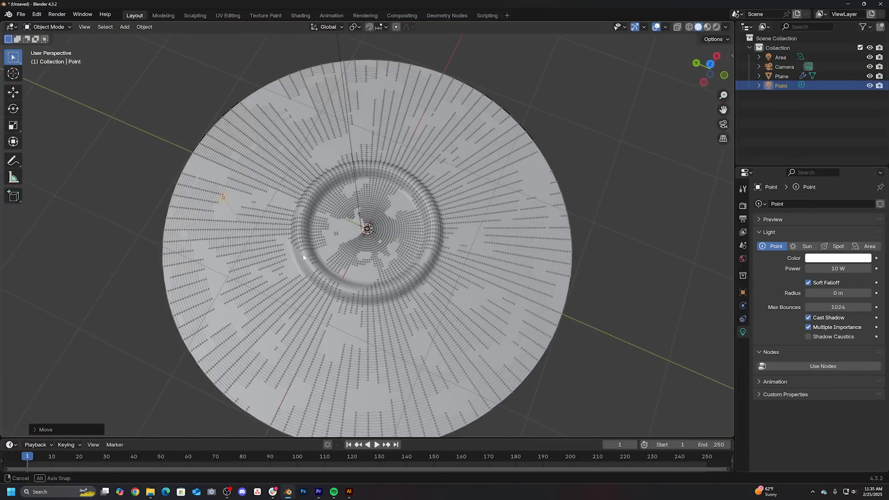
{"action": "middle_click_drag", "start_coordinate": [296, 303], "coordinate": [313, 255]}
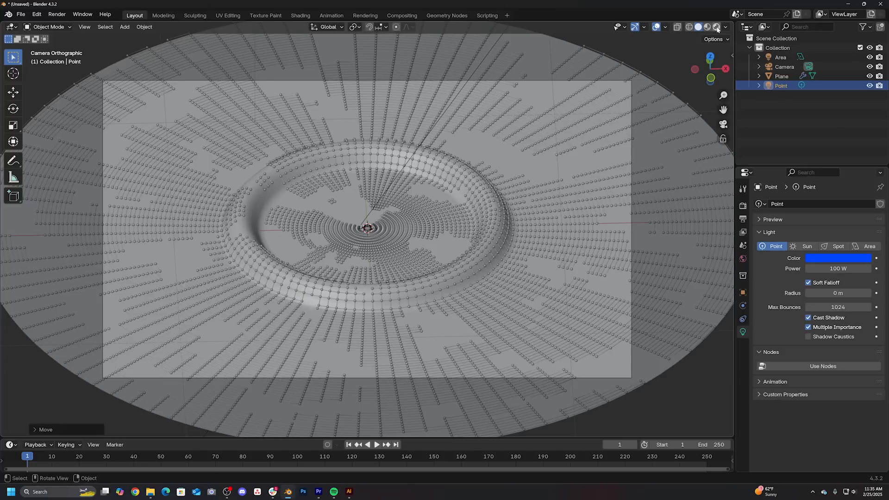
Switch the viewport to rendered shading and draw a Render Region around the camera frame.
{"action": "left_click", "coordinate": [716, 26]}
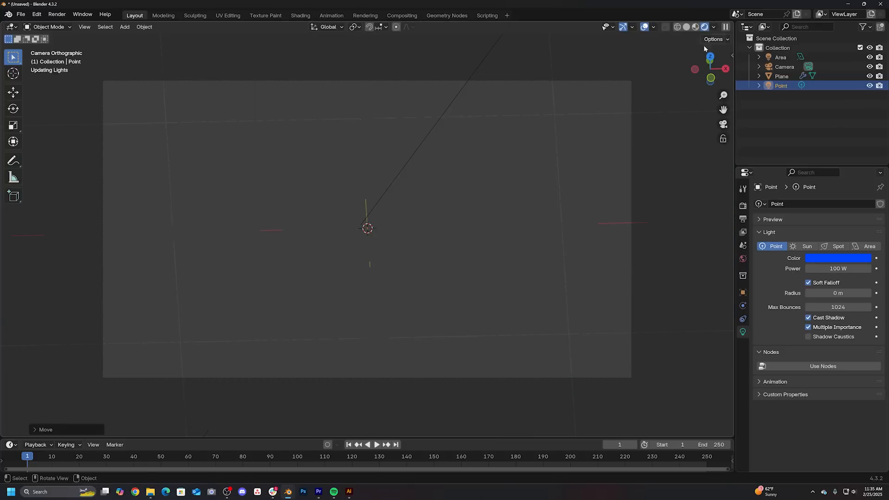
{"action": "key", "text": "F3"}
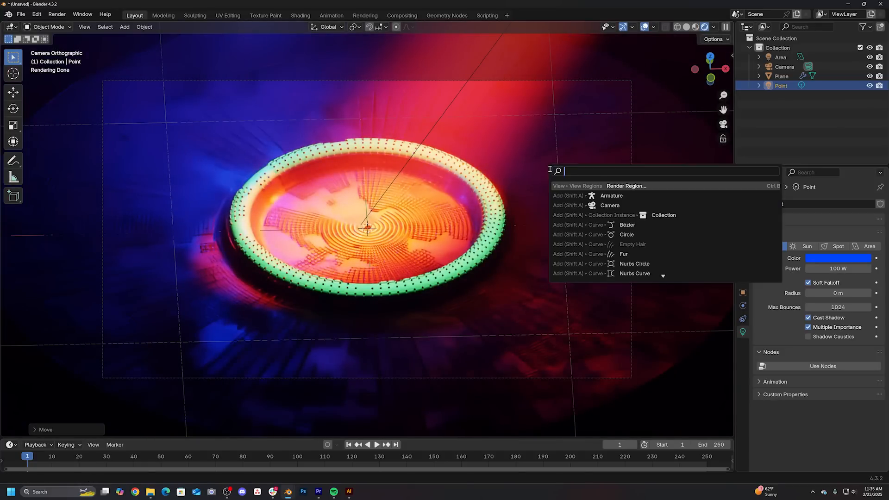
{"action": "left_click", "coordinate": [607, 186]}
{"action": "left_click_drag", "start_coordinate": [95, 76], "coordinate": [582, 353]}
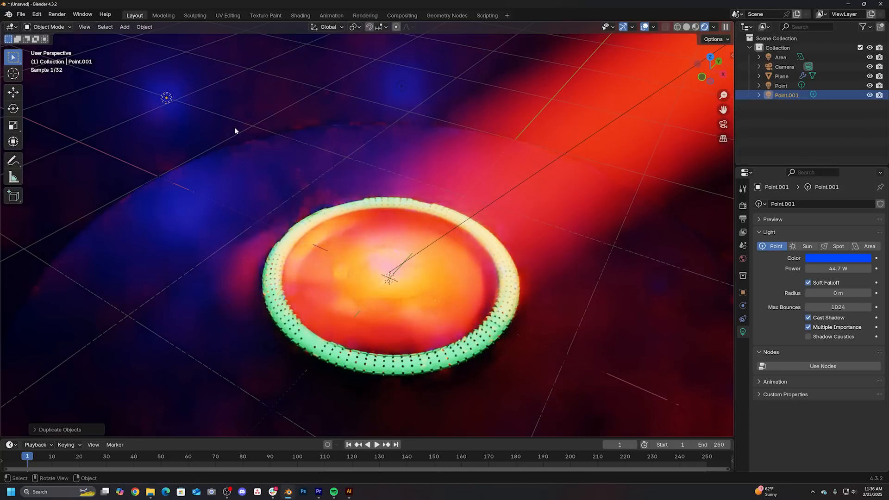
Change the duplicated point light's color to bright green #2CFF25 while viewing through the camera.
{"action": "key", "text": "KP_0"}
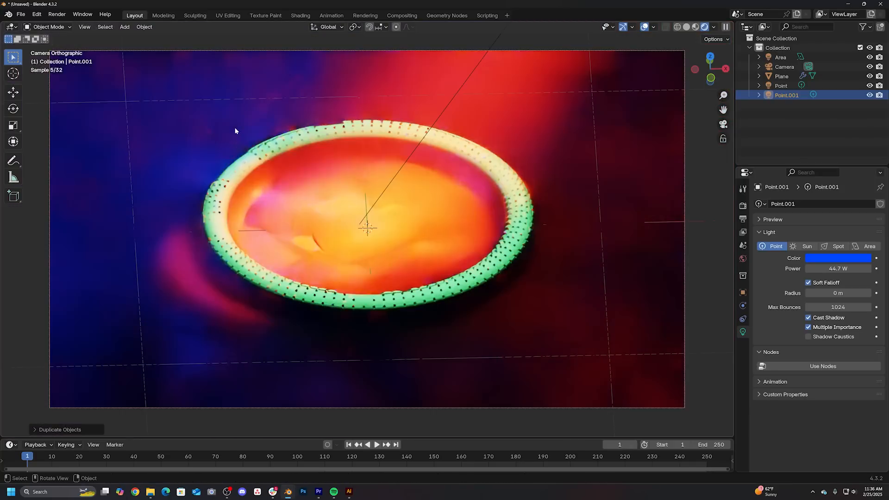
{"action": "scroll", "coordinate": [375, 218], "scroll_direction": "up", "scroll_amount": 2}
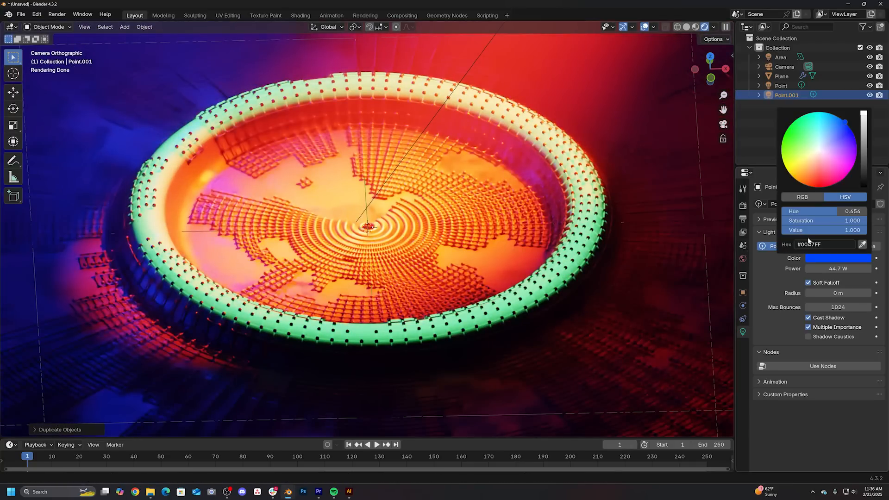
{"action": "left_click_drag", "start_coordinate": [799, 138], "coordinate": [790, 135]}
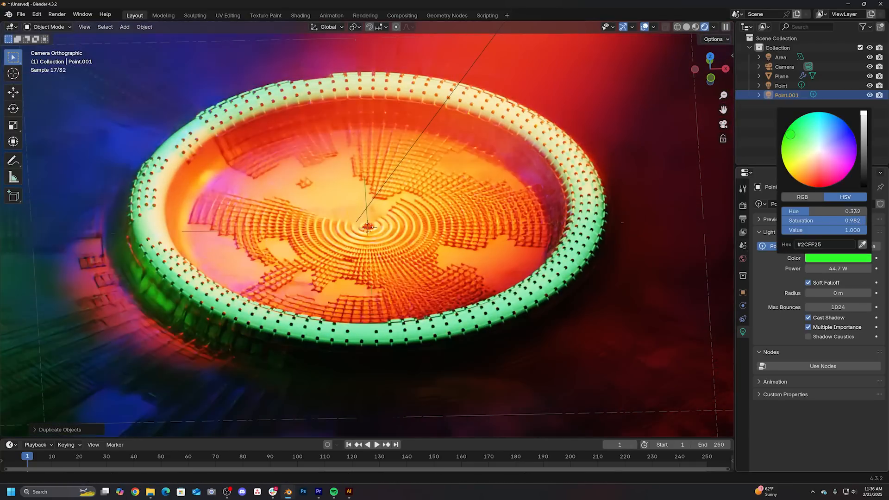
{"action": "scroll", "coordinate": [377, 217], "scroll_direction": "down", "scroll_amount": 3}
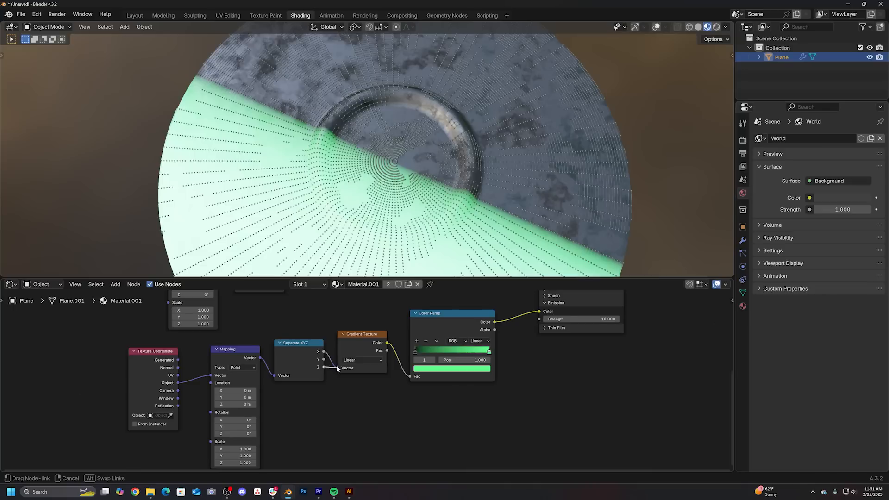
Drive the Gradient Texture's Vector with the Z output of Separate XYZ and check the emission across the raised ring.
{"action": "mouse_move", "coordinate": [445, 69]}
{"action": "middle_mouse_down"}
{"action": "mouse_move", "coordinate": [444, 158]}
{"action": "mouse_move", "coordinate": [439, 121]}
{"action": "mouse_move", "coordinate": [365, 175]}
{"action": "middle_mouse_up"}
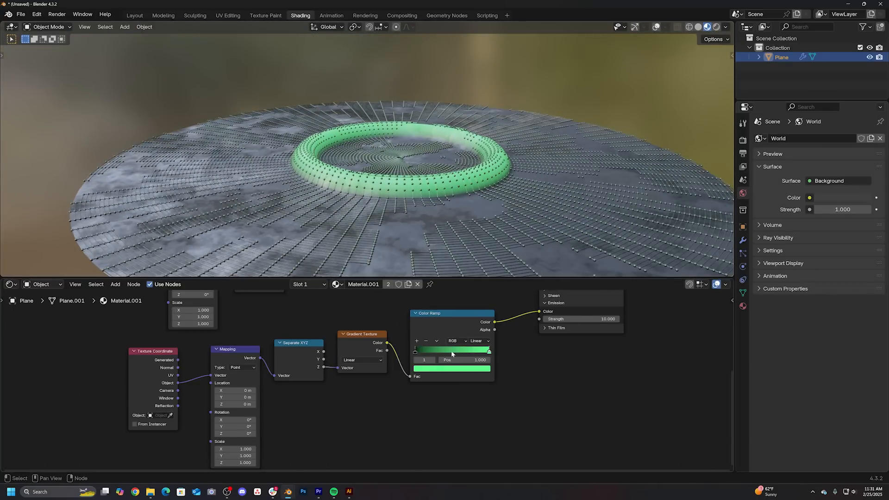